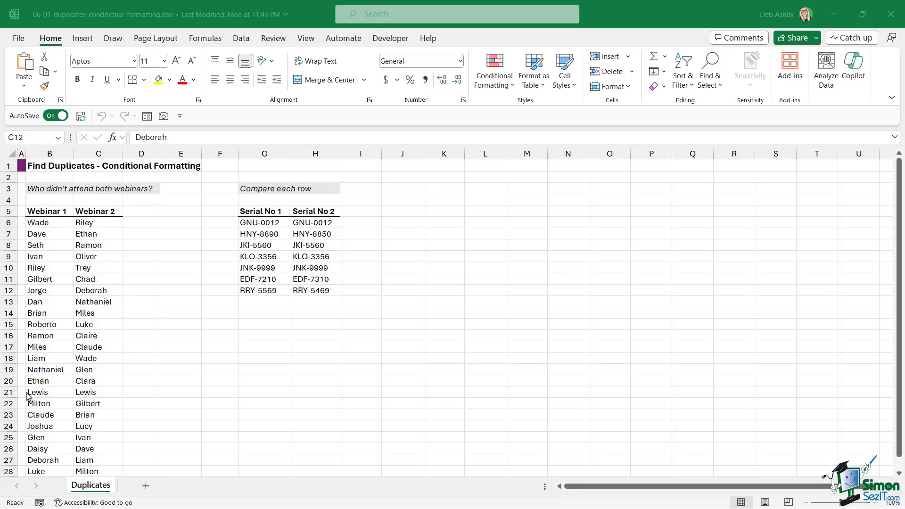
Select both webinar name columns together, B6:C28, through the end of the lists
{"action": "left_click", "coordinate": [53, 236]}
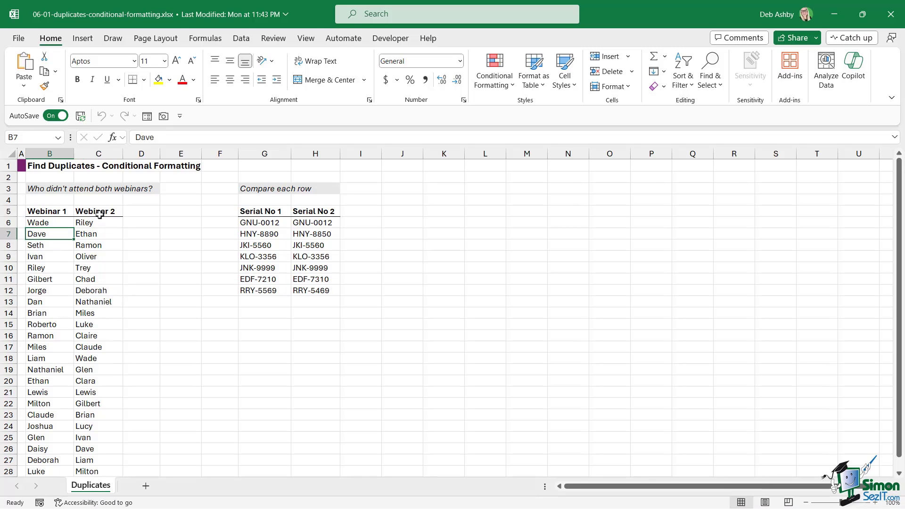
{"action": "left_click_drag", "start_coordinate": [49, 222], "coordinate": [49, 405]}
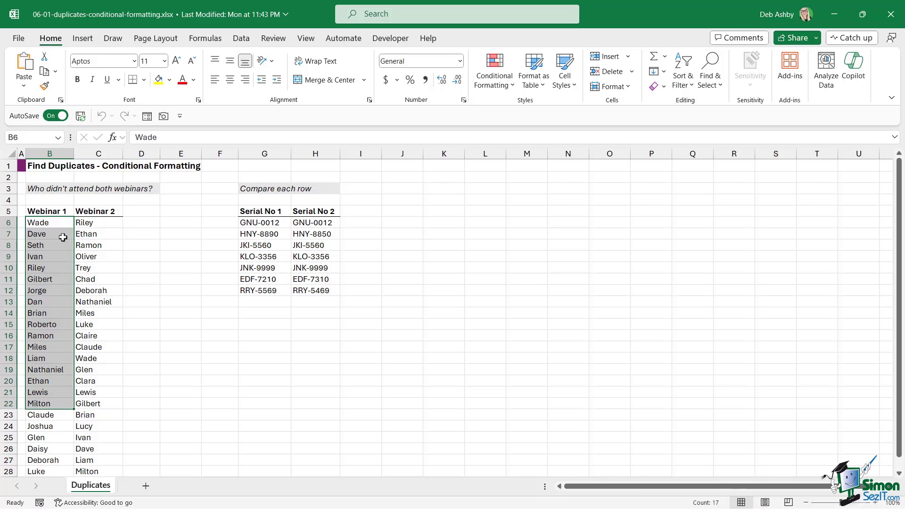
{"action": "left_click_drag", "start_coordinate": [100, 222], "coordinate": [113, 396]}
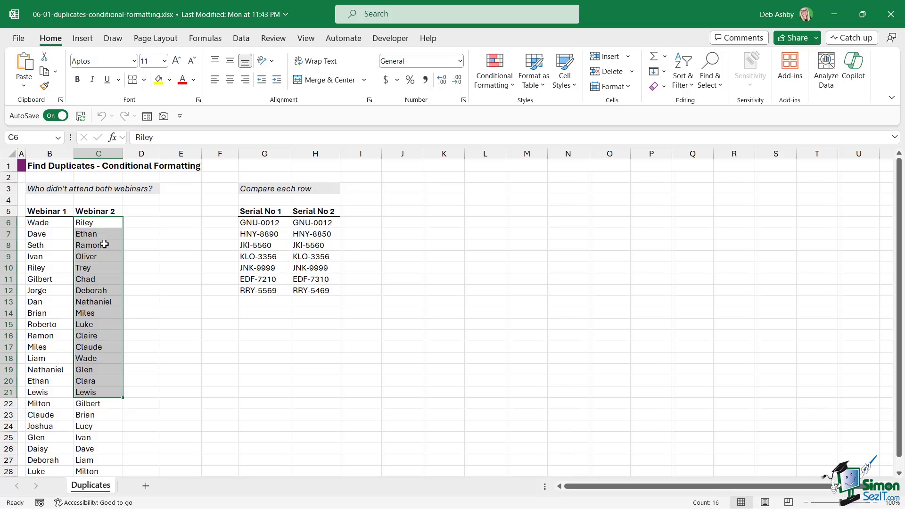
{"action": "left_click", "coordinate": [52, 233]}
{"action": "left_click_drag", "start_coordinate": [49, 222], "coordinate": [47, 358]}
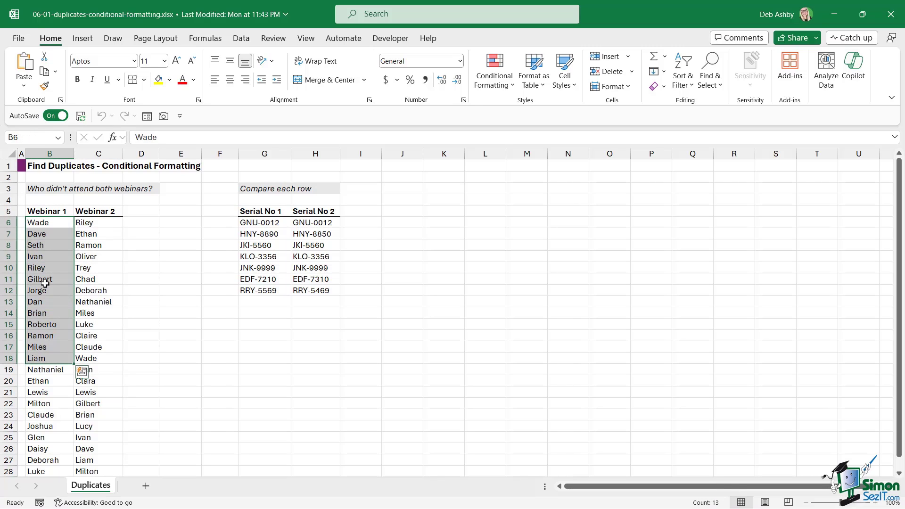
{"action": "left_click", "coordinate": [97, 282]}
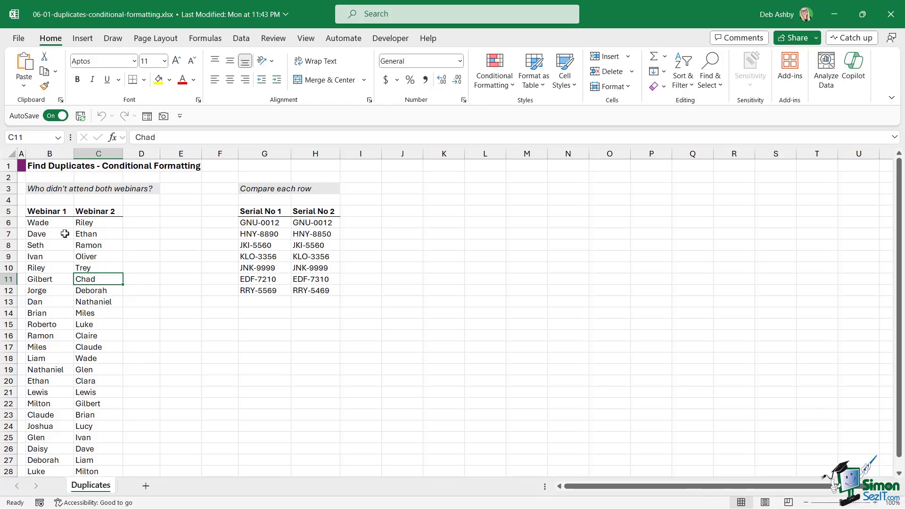
{"action": "left_click", "coordinate": [52, 223]}
{"action": "left_click_drag", "start_coordinate": [52, 223], "coordinate": [94, 224]}
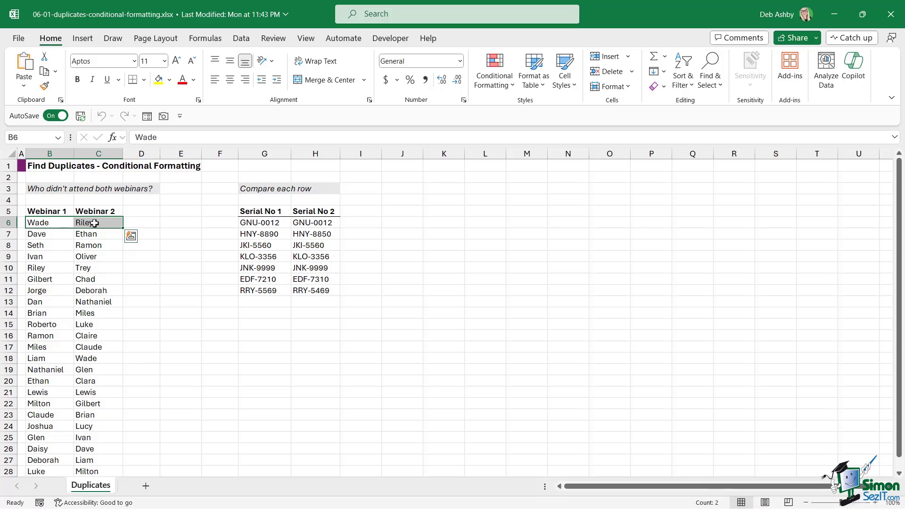
{"action": "key", "text": "shift+Down"}
{"action": "key", "text": "shift+Down"}
{"action": "key", "text": "shift+Down"}
{"action": "key", "text": "shift+Down"}
{"action": "key", "text": "shift+Down"}
{"action": "key", "text": "shift+Down"}
{"action": "key", "text": "shift+Down"}
{"action": "key", "text": "shift+Down"}
{"action": "key", "text": "shift+Down"}
{"action": "key", "text": "shift+Down"}
{"action": "key", "text": "shift+Down"}
{"action": "key", "text": "shift+Down"}
{"action": "key", "text": "shift+Down"}
{"action": "key", "text": "shift+Down"}
{"action": "key", "text": "shift+Down"}
{"action": "key", "text": "shift+Down"}
{"action": "key", "text": "shift+Down"}
{"action": "key", "text": "shift+Down"}
{"action": "key", "text": "shift+Down"}
{"action": "key", "text": "shift+Down"}
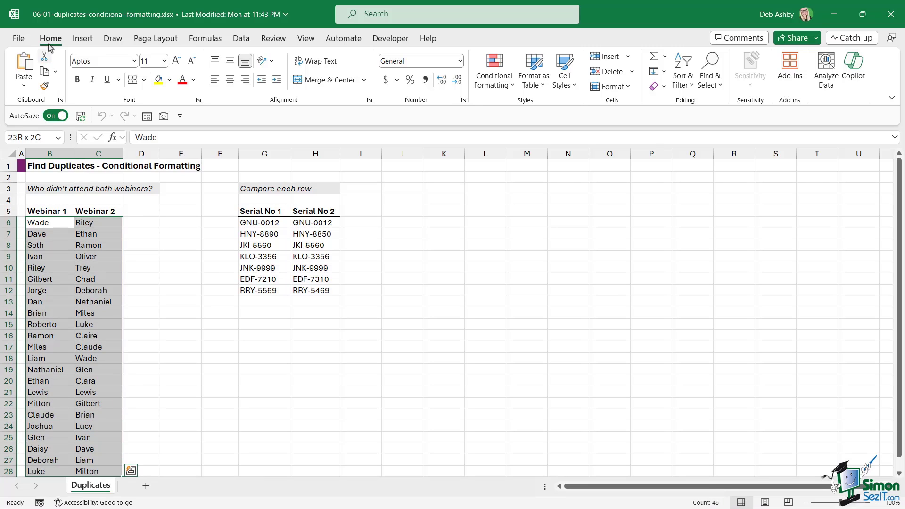
Apply a Duplicate Values rule set to Unique with Green Fill and Dark Green Text
{"action": "left_click", "coordinate": [511, 87]}
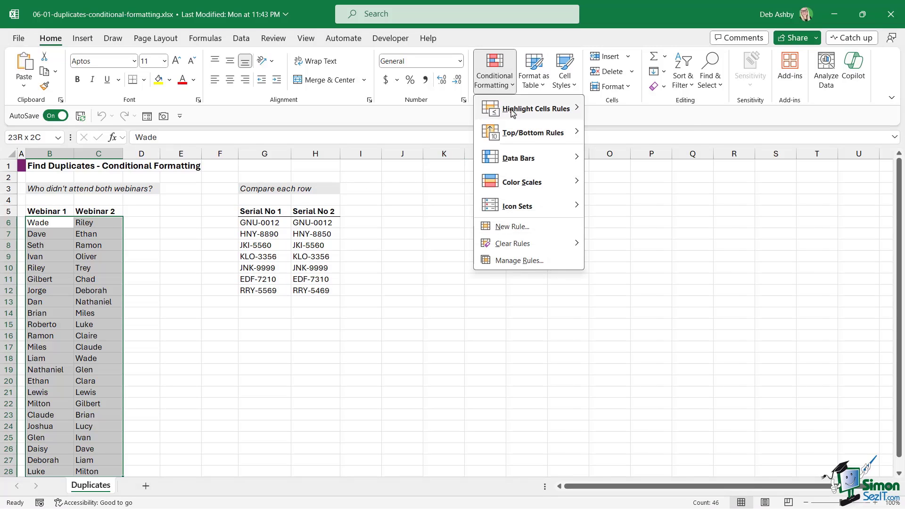
{"action": "mouse_move", "coordinate": [513, 113]}
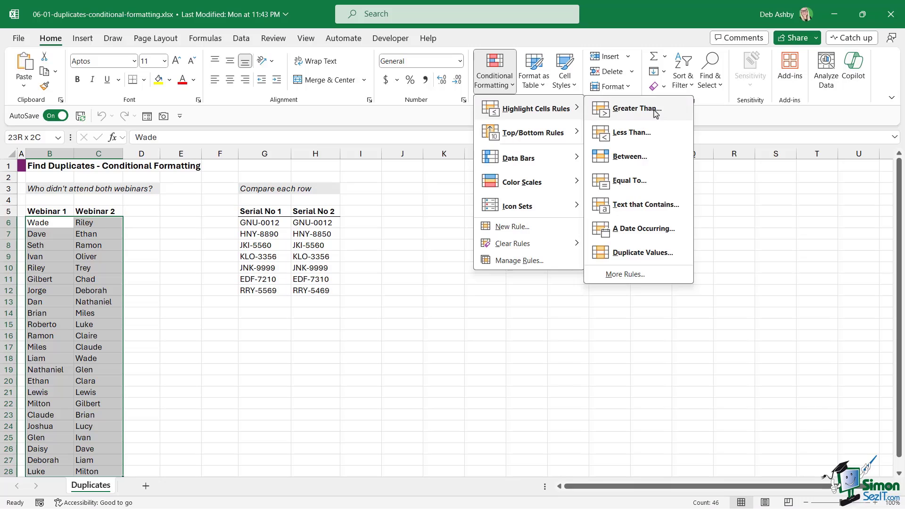
{"action": "left_click", "coordinate": [658, 254]}
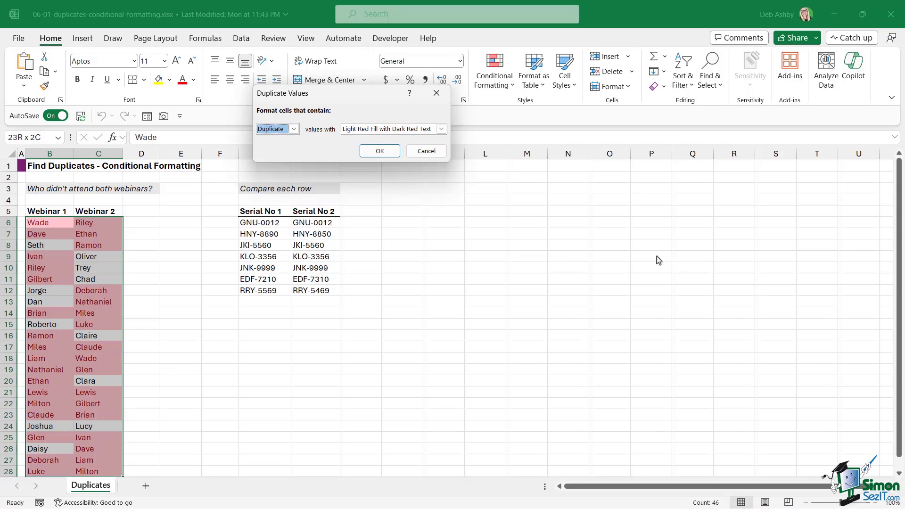
{"action": "left_click_drag", "start_coordinate": [325, 93], "coordinate": [273, 210]}
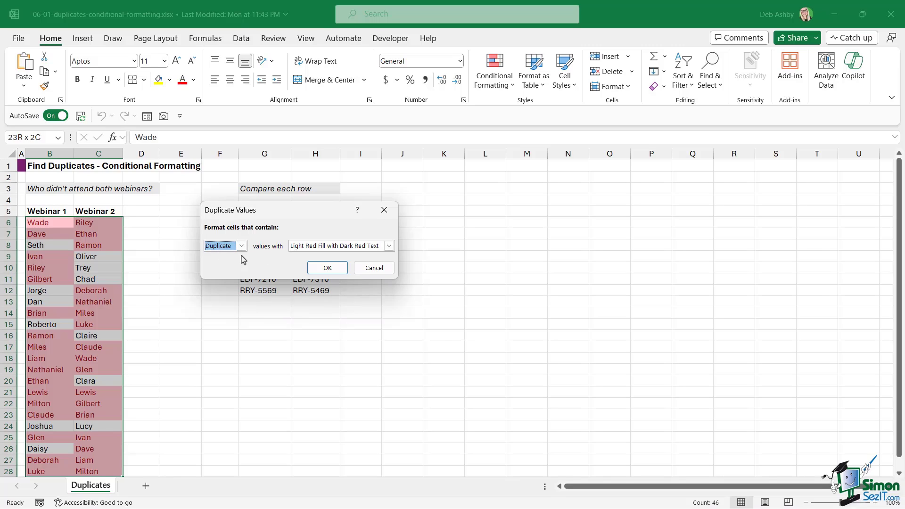
{"action": "left_click", "coordinate": [389, 246]}
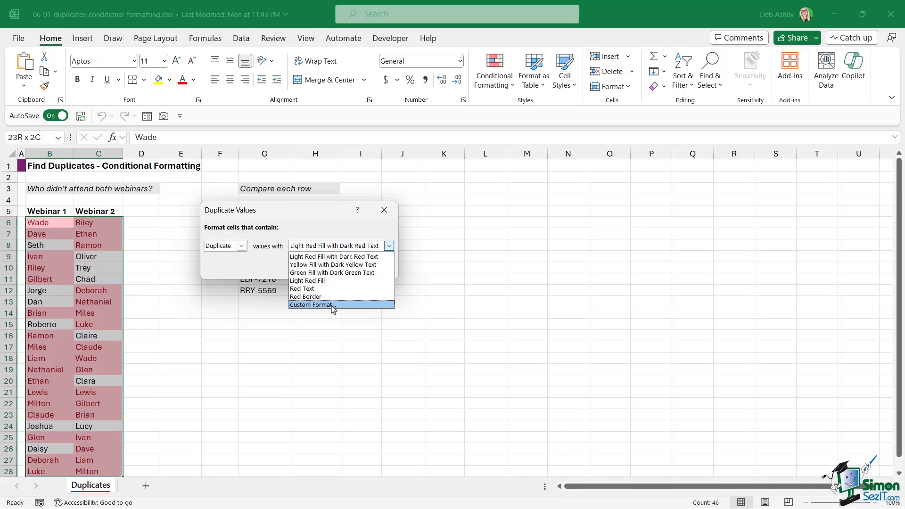
{"action": "left_click", "coordinate": [332, 272]}
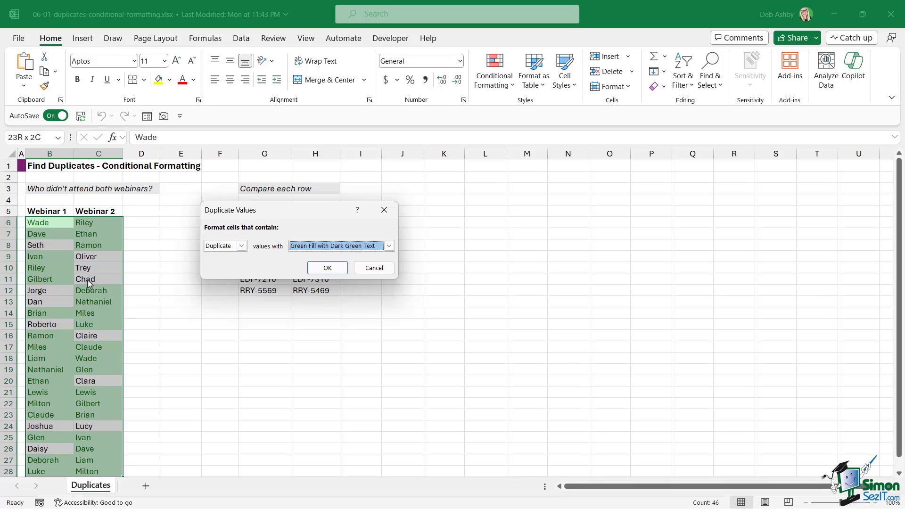
{"action": "left_click", "coordinate": [242, 247]}
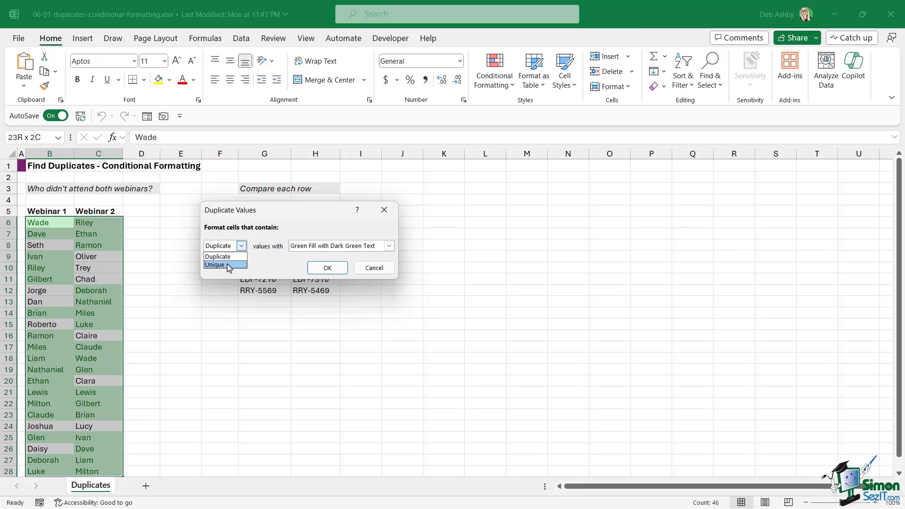
{"action": "left_click", "coordinate": [228, 267]}
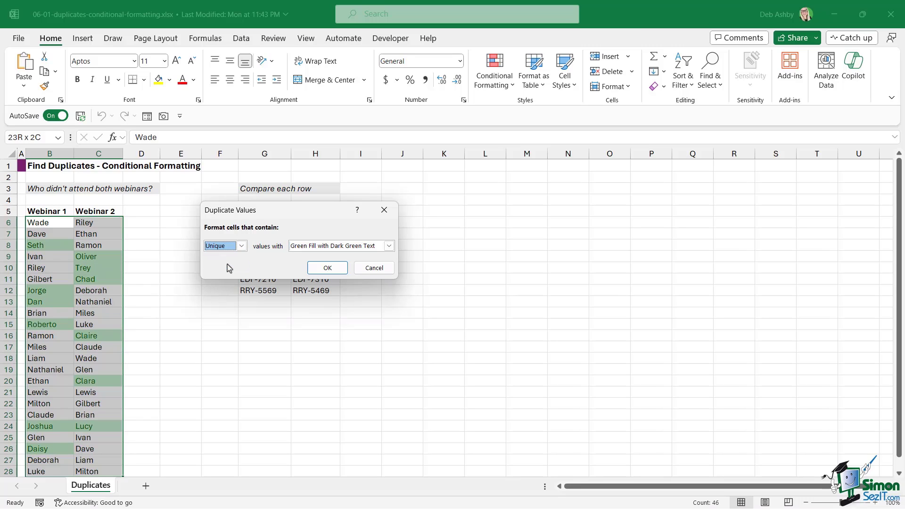
{"action": "left_click", "coordinate": [329, 272]}
{"action": "left_click", "coordinate": [180, 256]}
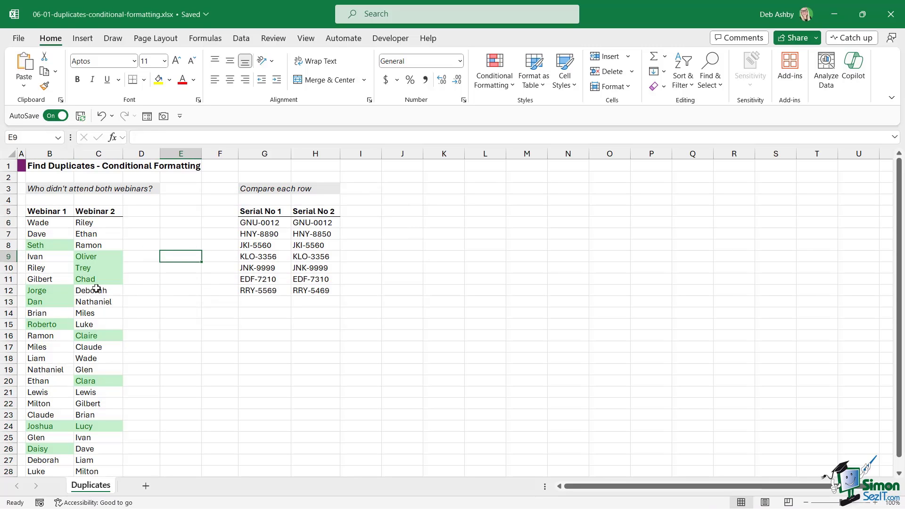
Check the green-highlighted unique names in the Webinar 1 and Webinar 2 lists
{"action": "scroll", "coordinate": [204, 250], "scroll_direction": "down", "scroll_amount": 3}
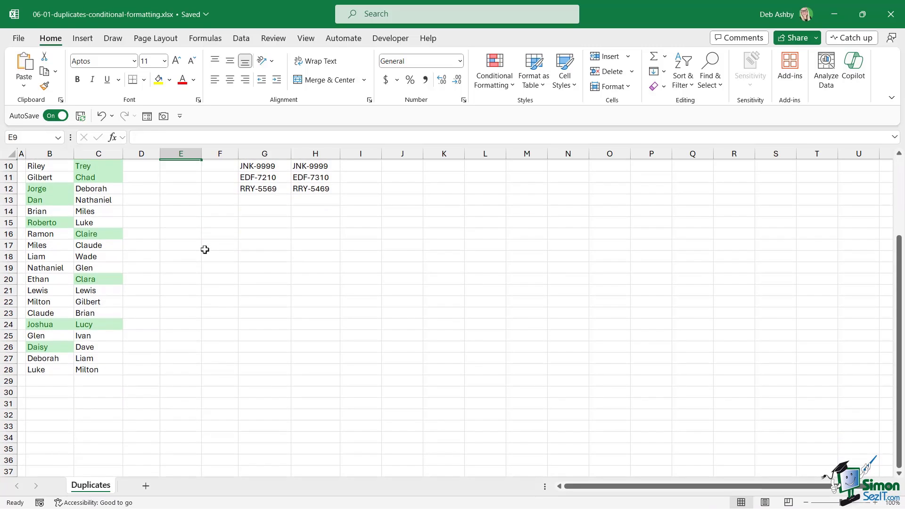
{"action": "scroll", "coordinate": [205, 250], "scroll_direction": "up", "scroll_amount": 3}
{"action": "left_click", "coordinate": [45, 246]}
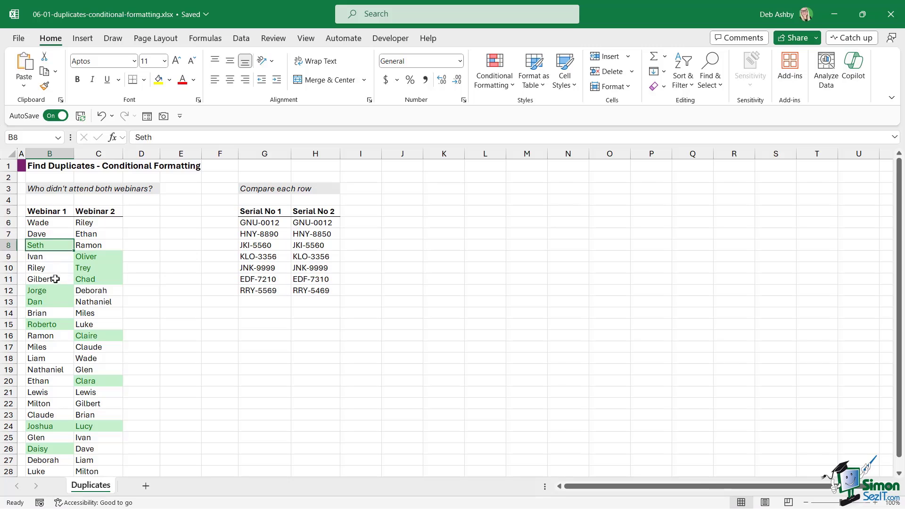
{"action": "left_click", "coordinate": [44, 289]}
{"action": "left_click", "coordinate": [45, 302]}
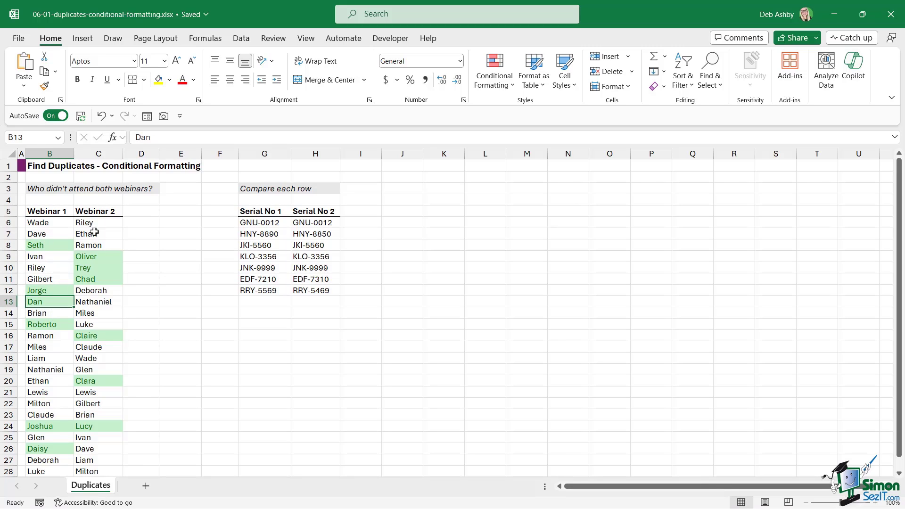
{"action": "left_click", "coordinate": [102, 257]}
{"action": "left_click", "coordinate": [102, 270]}
{"action": "left_click", "coordinate": [104, 280]}
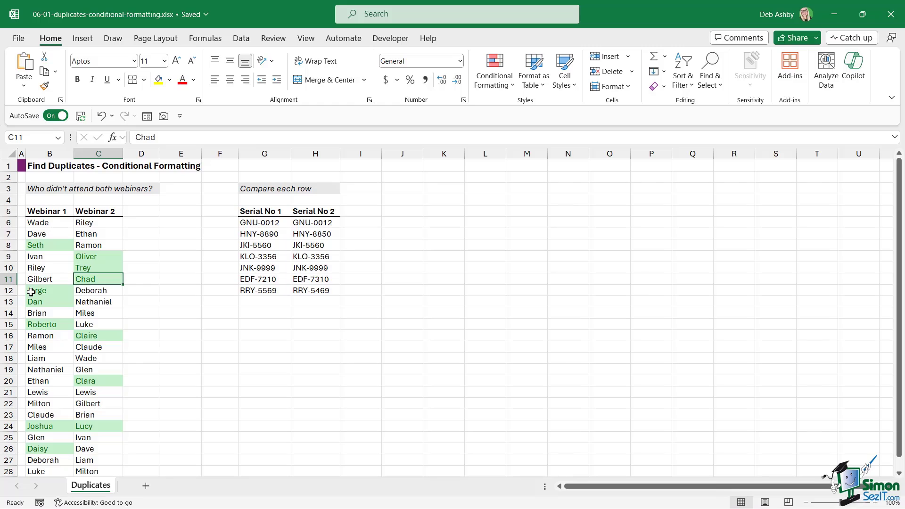
Select the Webinar 1 heading cell B5 and switch to the Data tab
{"action": "left_click", "coordinate": [50, 246]}
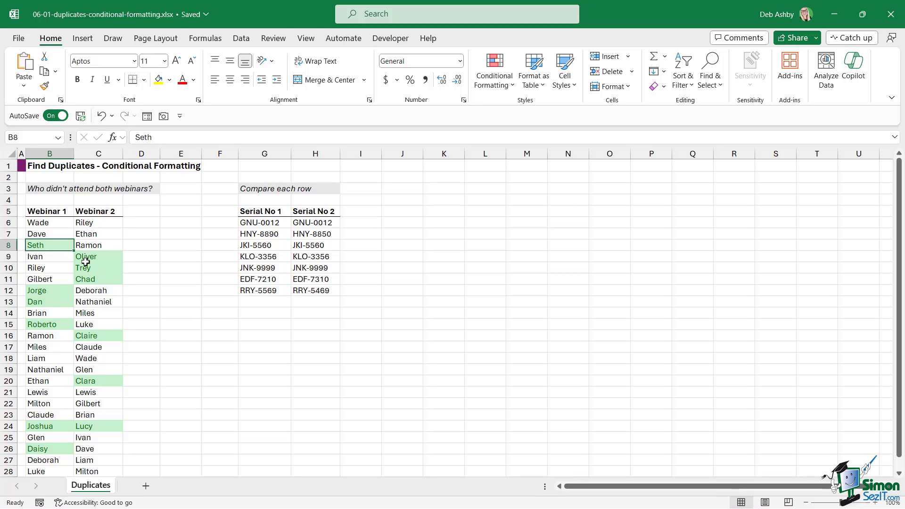
{"action": "left_click", "coordinate": [58, 213]}
{"action": "left_click", "coordinate": [242, 38]}
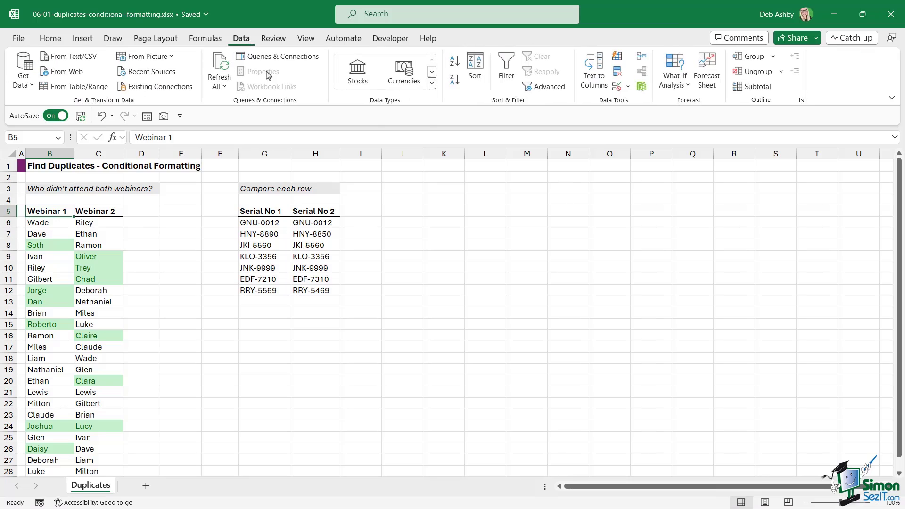
{"action": "left_click", "coordinate": [507, 74]}
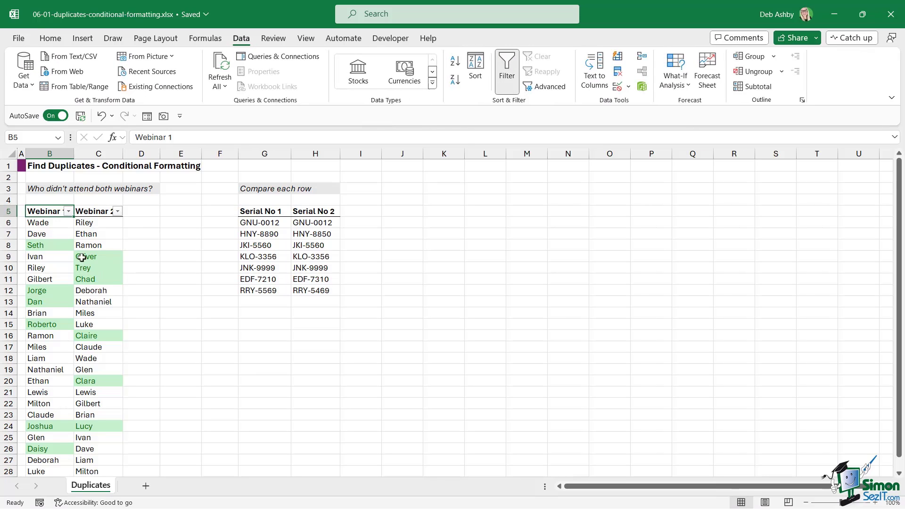
{"action": "left_click", "coordinate": [67, 211]}
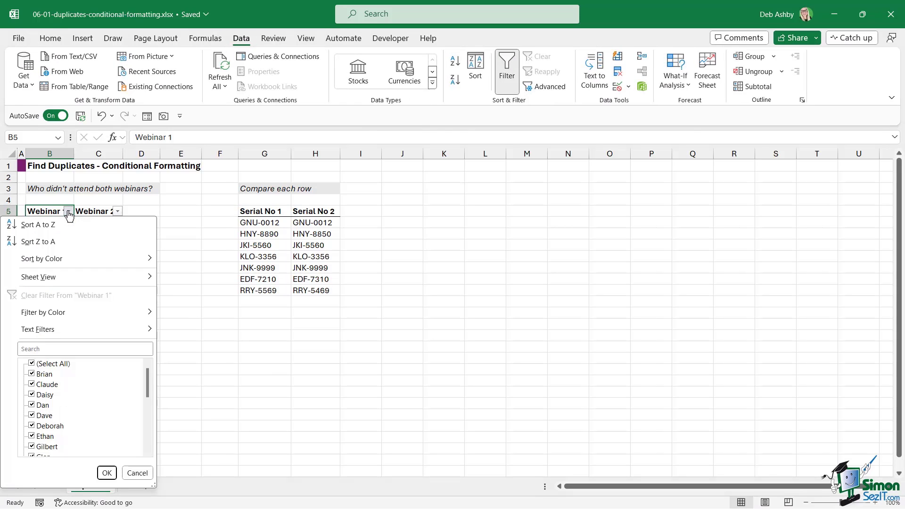
{"action": "mouse_move", "coordinate": [69, 321]}
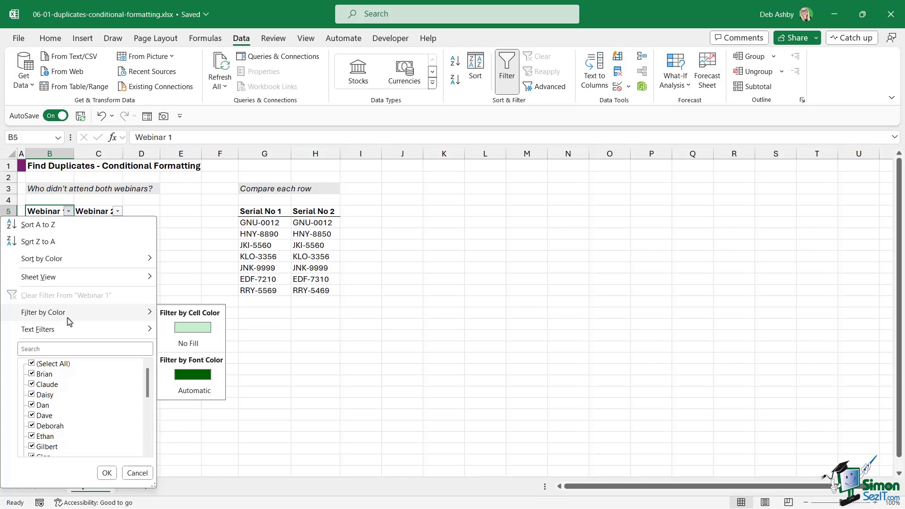
{"action": "left_click", "coordinate": [201, 330]}
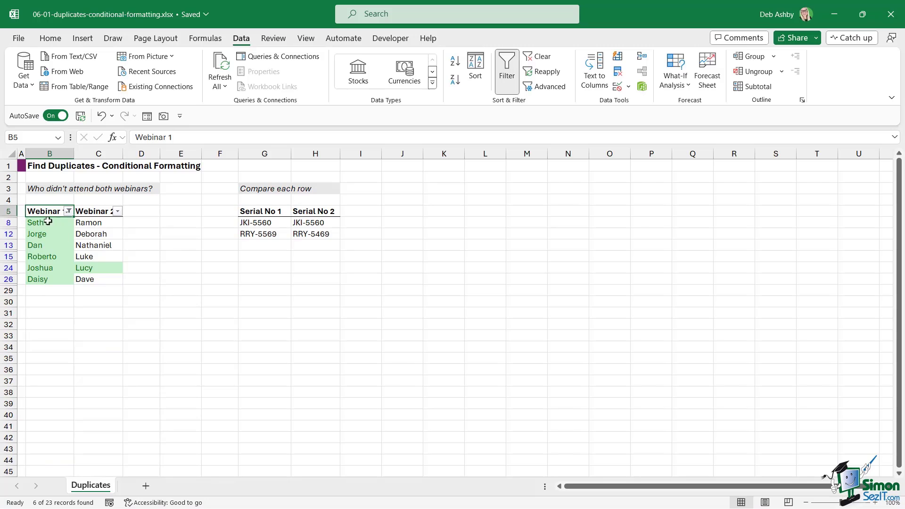
{"action": "left_click_drag", "start_coordinate": [39, 223], "coordinate": [38, 279]}
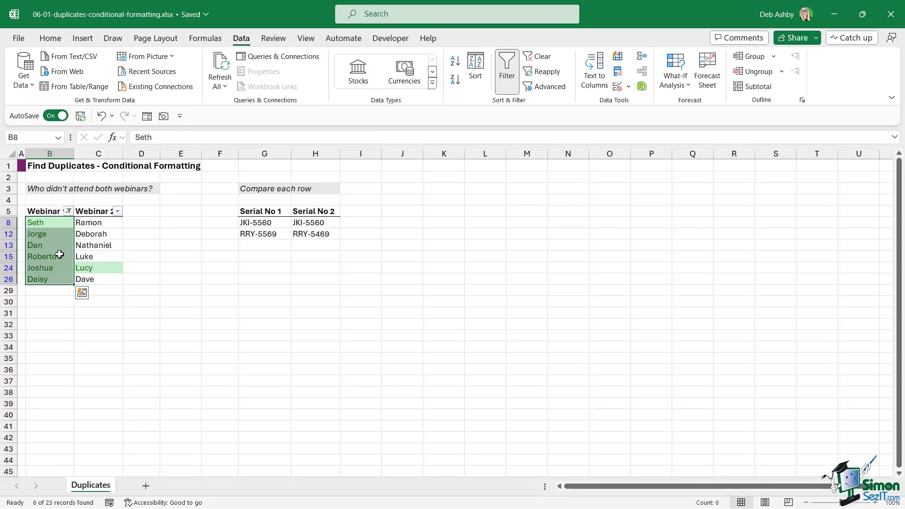
{"action": "left_click", "coordinate": [117, 211]}
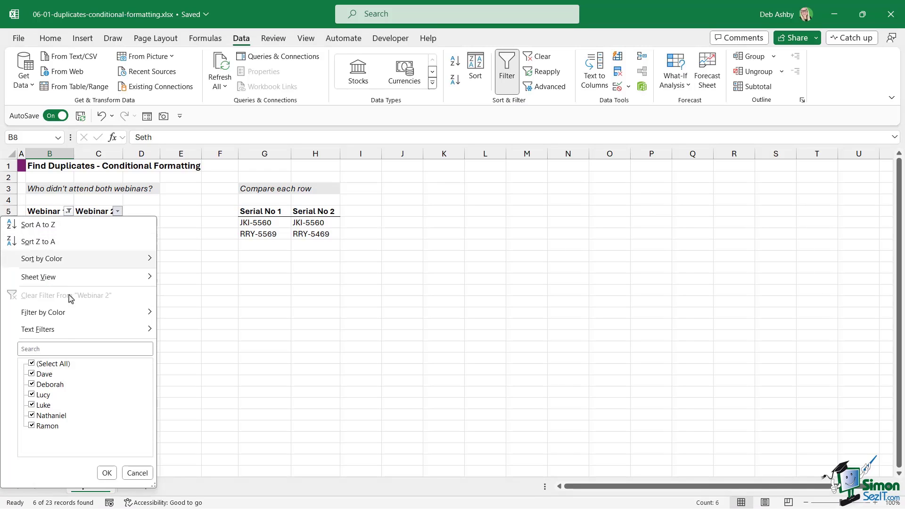
{"action": "mouse_move", "coordinate": [59, 313]}
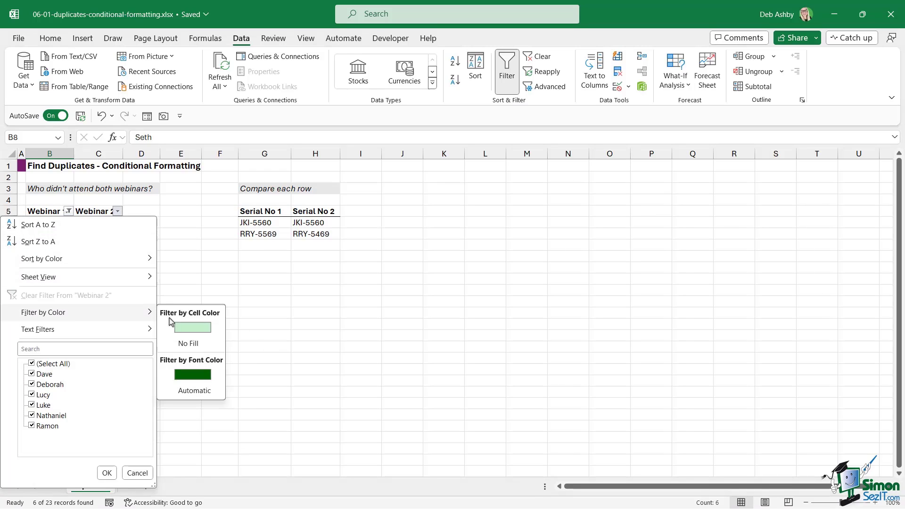
{"action": "left_click", "coordinate": [188, 328]}
{"action": "left_click", "coordinate": [68, 211]}
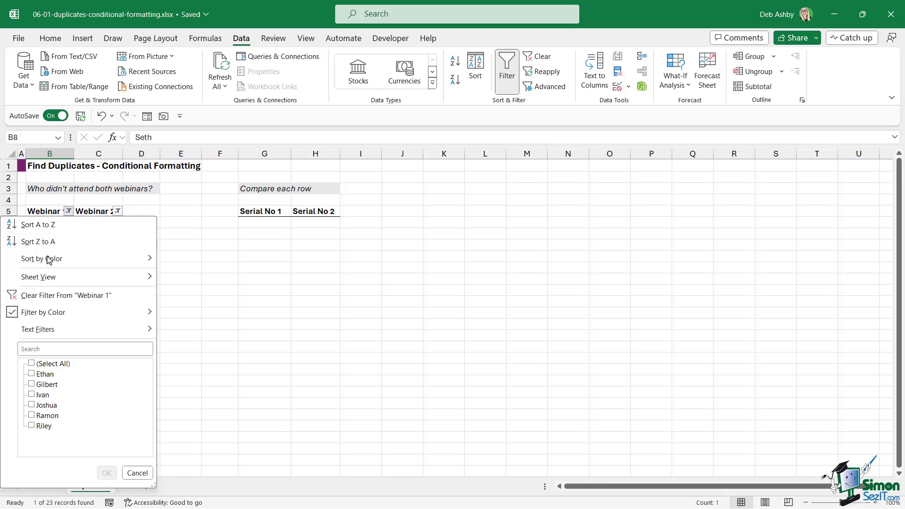
{"action": "left_click", "coordinate": [43, 296]}
{"action": "left_click_drag", "start_coordinate": [97, 222], "coordinate": [95, 279]}
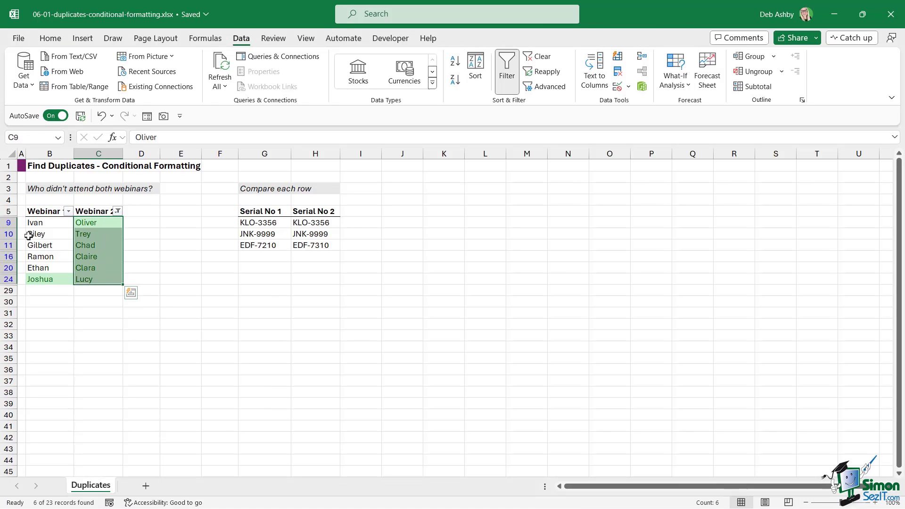
{"action": "key", "text": "ctrl+shift+l"}
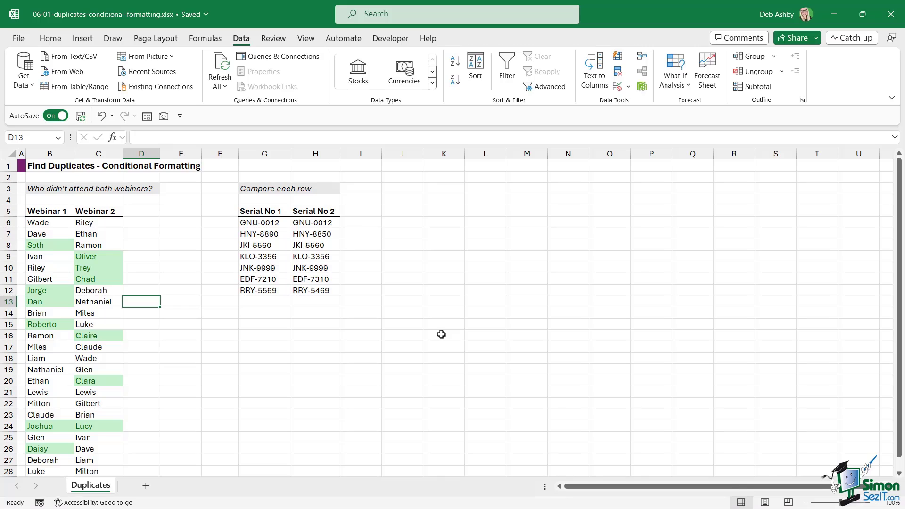
{"action": "left_click", "coordinate": [481, 222]}
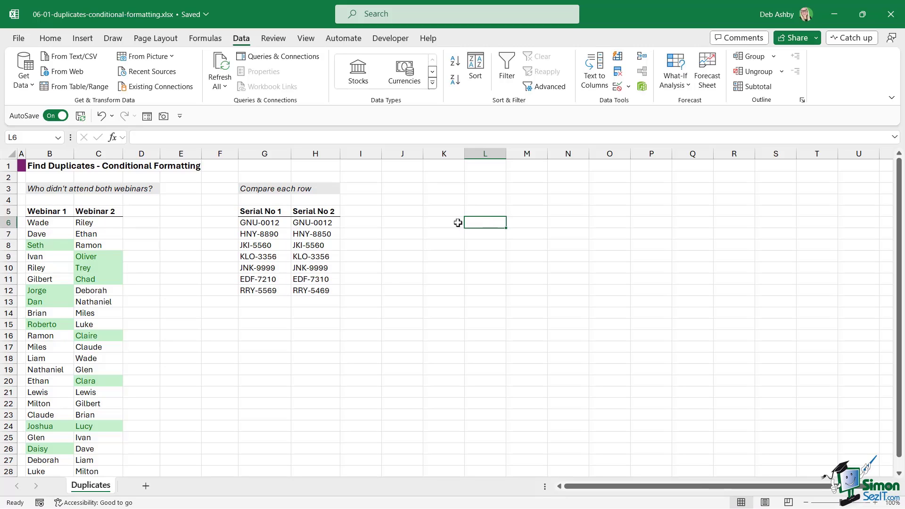
Select the serial-number table G6:H12, from GNU-0012 down, for comparison
{"action": "left_click", "coordinate": [260, 223]}
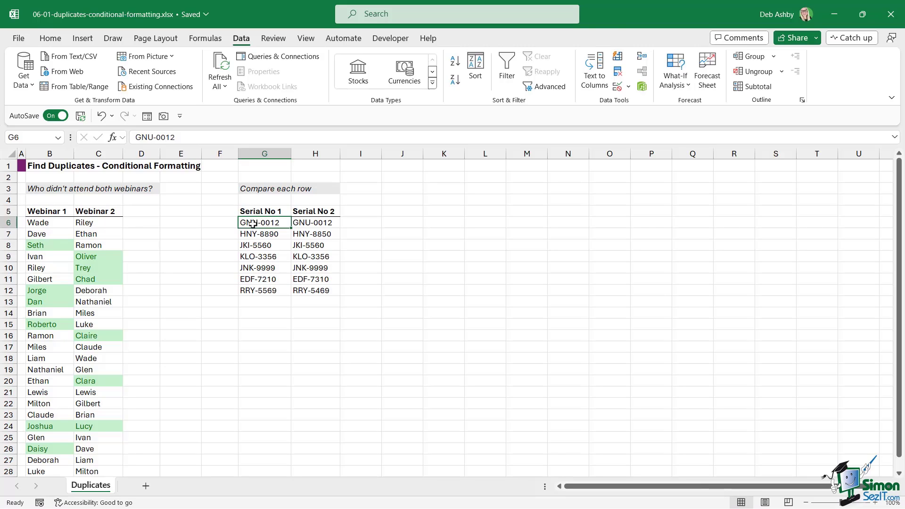
{"action": "left_click", "coordinate": [328, 223]}
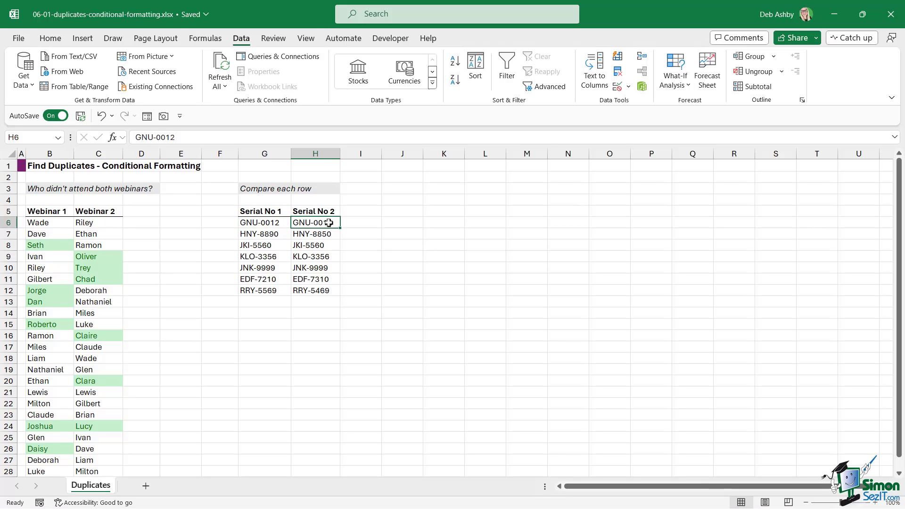
{"action": "left_click_drag", "start_coordinate": [267, 223], "coordinate": [315, 234]}
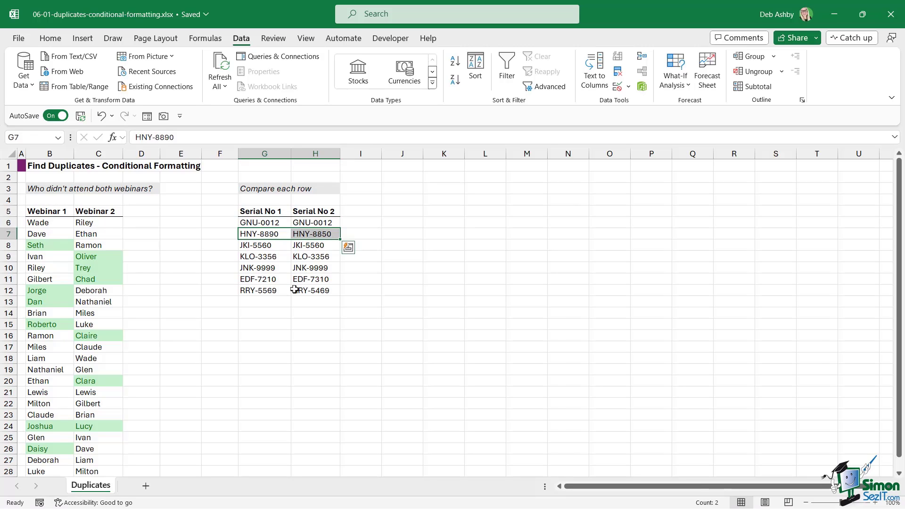
{"action": "left_click", "coordinate": [296, 269]}
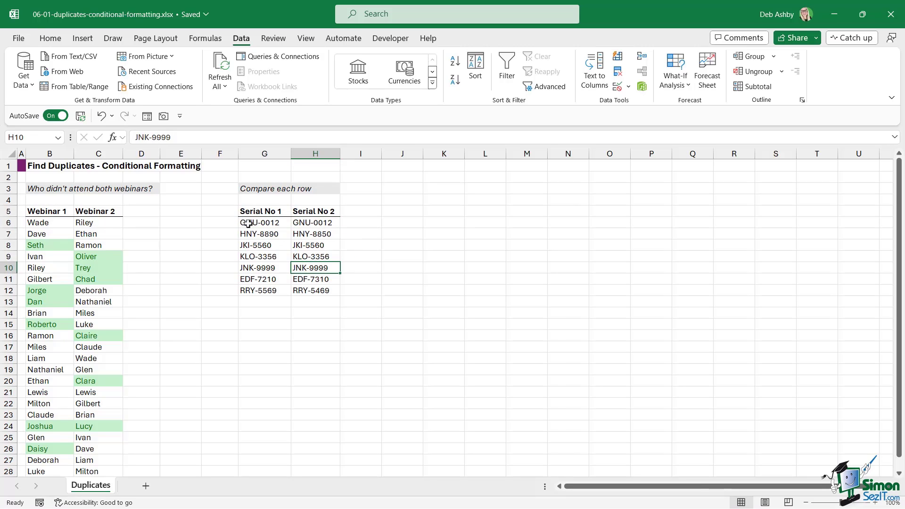
{"action": "left_click_drag", "start_coordinate": [262, 222], "coordinate": [318, 284]}
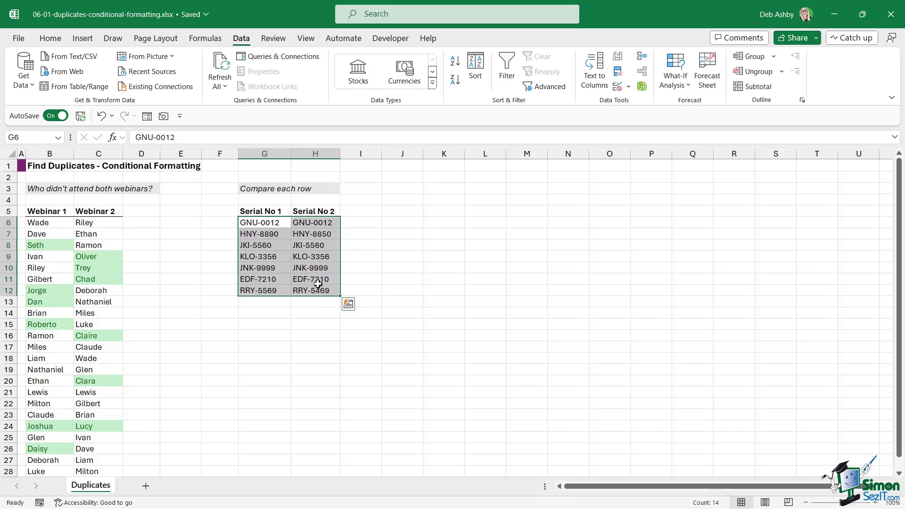
{"action": "key", "text": "ctrl+g"}
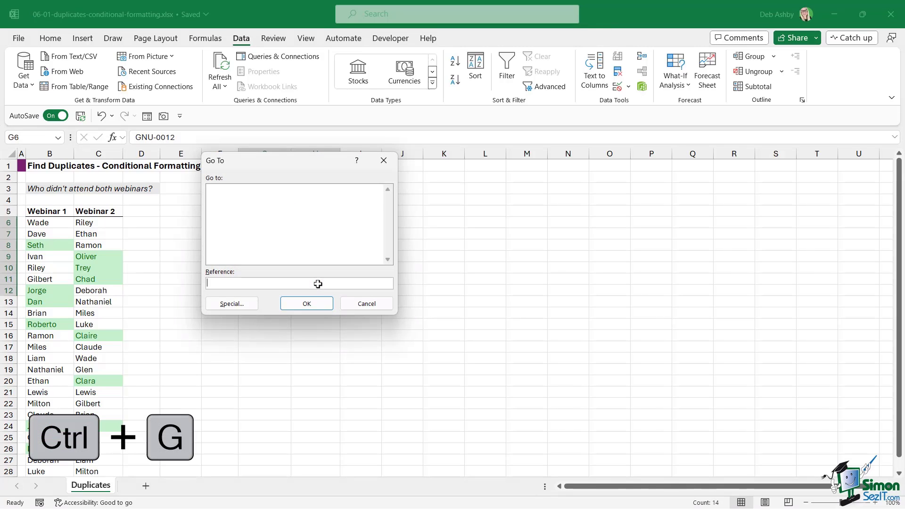
Use Go To Special with Row differences to select mismatching Serial No 2 values
{"action": "left_click_drag", "start_coordinate": [252, 161], "coordinate": [426, 161]}
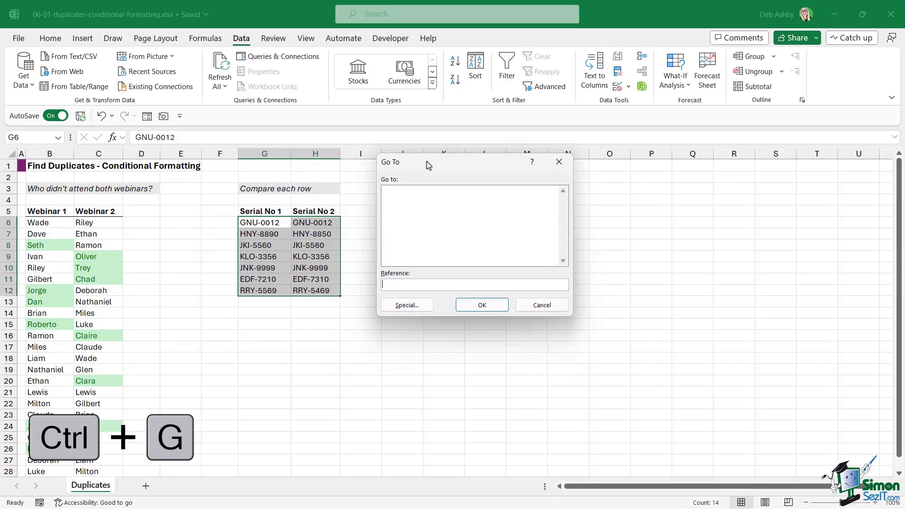
{"action": "left_click", "coordinate": [407, 305]}
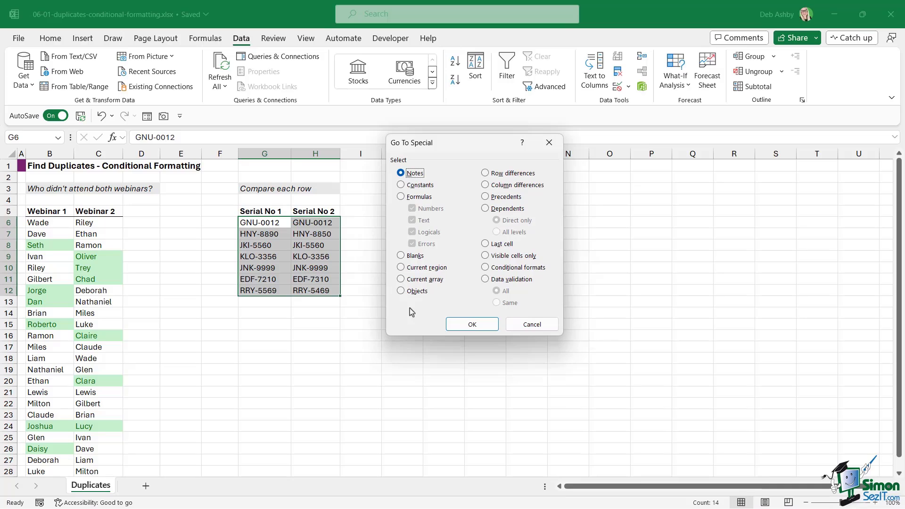
{"action": "left_click", "coordinate": [486, 173]}
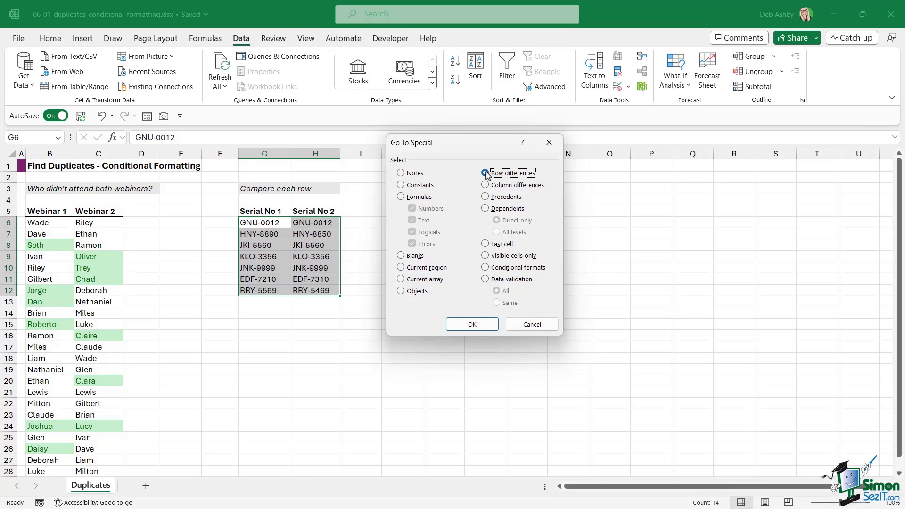
{"action": "left_click", "coordinate": [472, 324]}
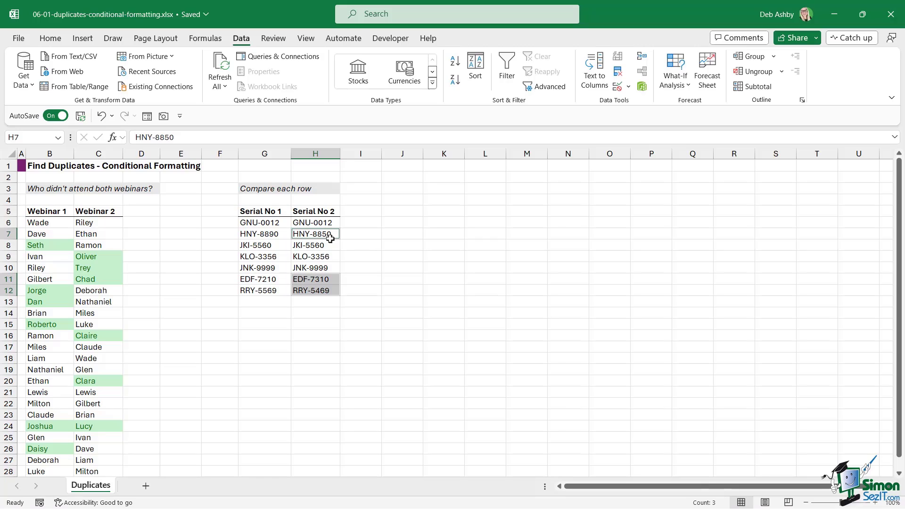
{"action": "left_click", "coordinate": [432, 237]}
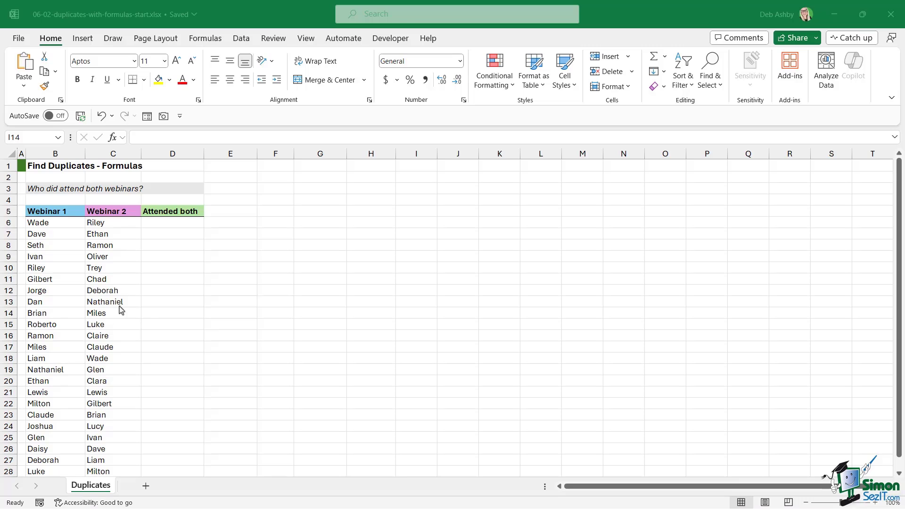
Start the formula =FILTER( in cell D6 under Attended both
{"action": "scroll", "coordinate": [100, 291], "scroll_direction": "down", "scroll_amount": 1}
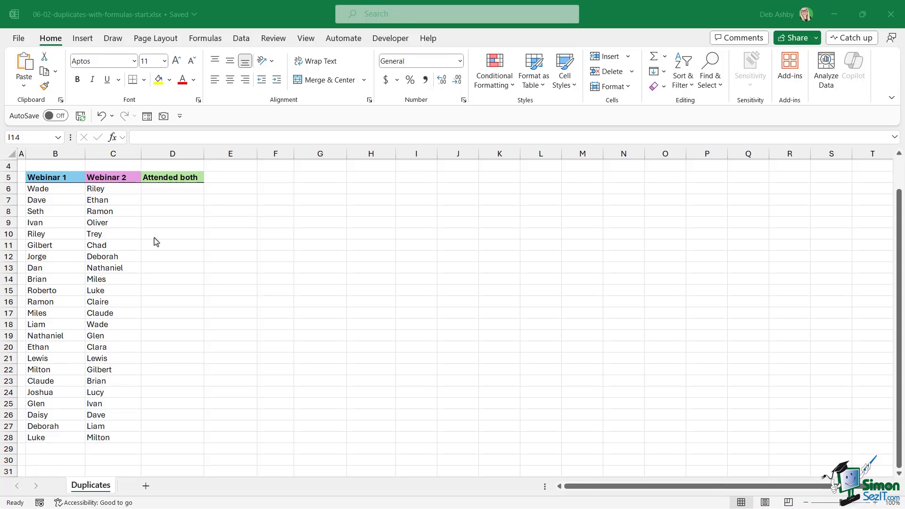
{"action": "left_click_drag", "start_coordinate": [187, 189], "coordinate": [206, 334]}
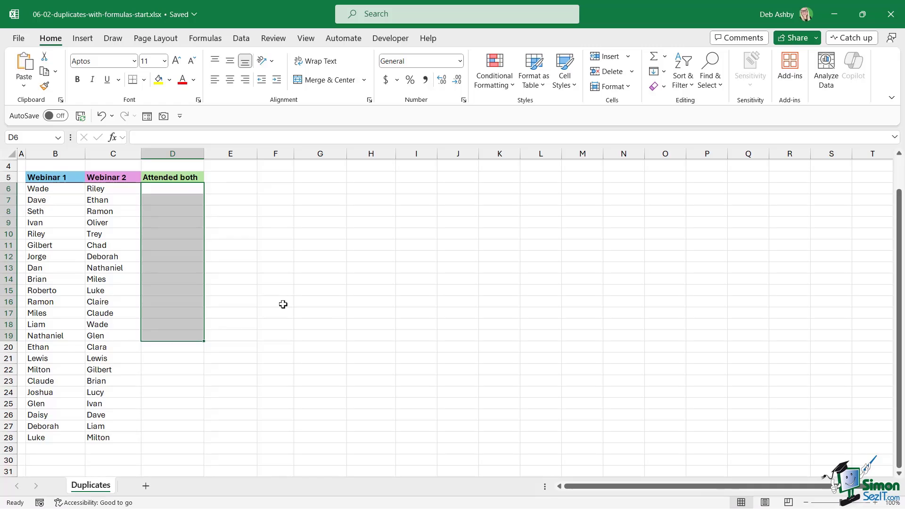
{"action": "scroll", "coordinate": [283, 304], "scroll_direction": "up", "scroll_amount": 1}
{"action": "left_click", "coordinate": [332, 244]}
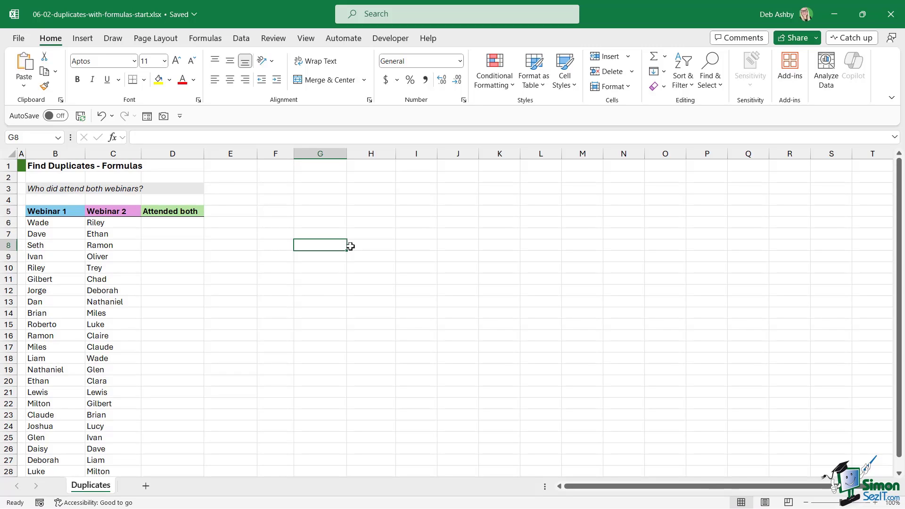
{"action": "left_click", "coordinate": [178, 223]}
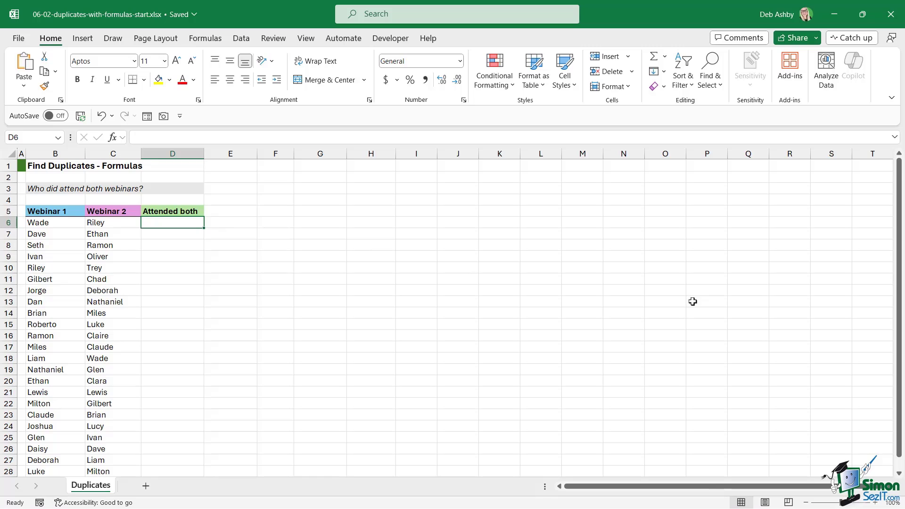
{"action": "type", "text": "=FILTER("}
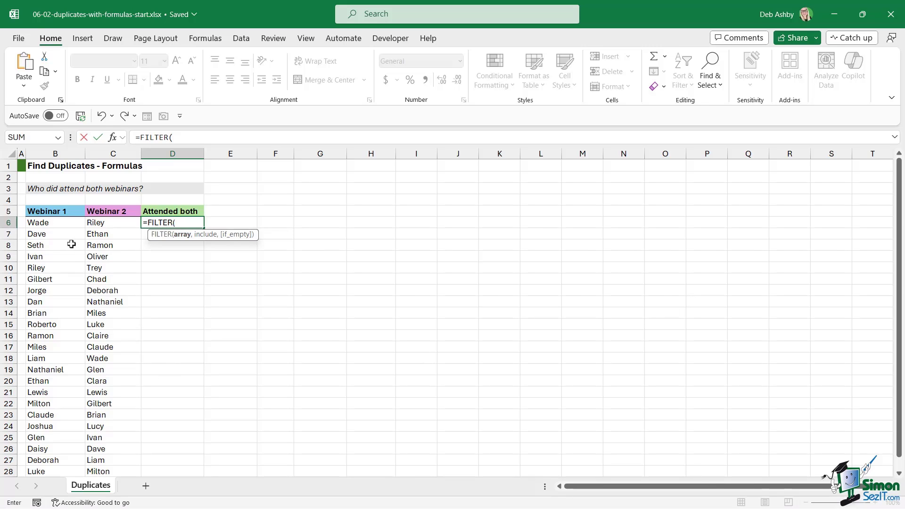
Give FILTER the absolute array $B$6:$B$28 and begin a COUNTIF
{"action": "left_click", "coordinate": [63, 221]}
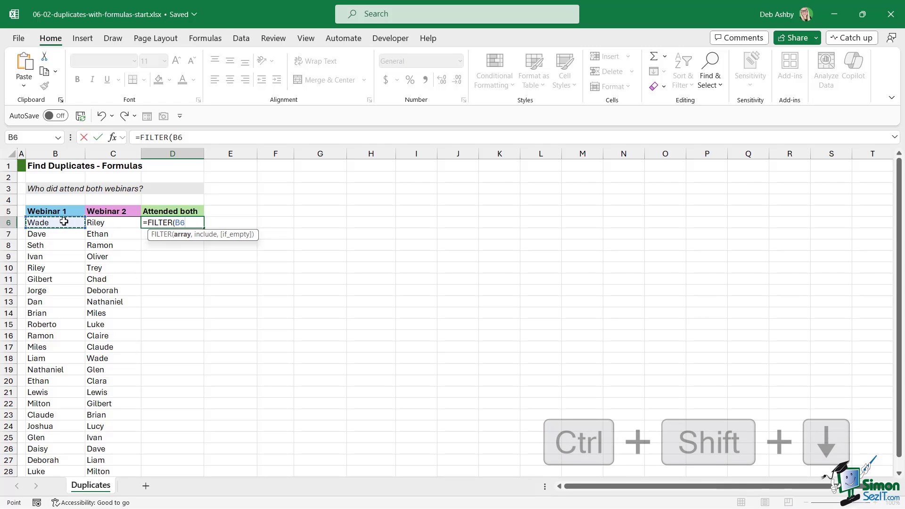
{"action": "key", "text": "ctrl+shift+Down"}
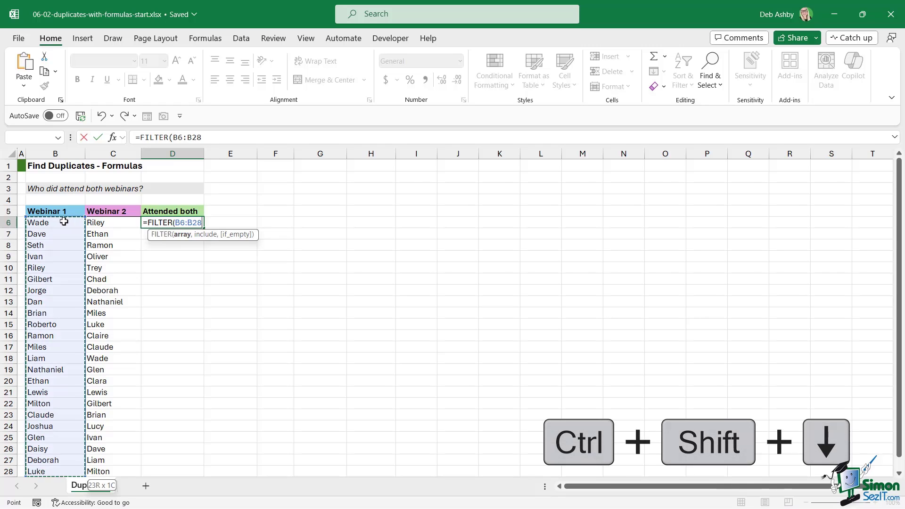
{"action": "key", "text": "F4"}
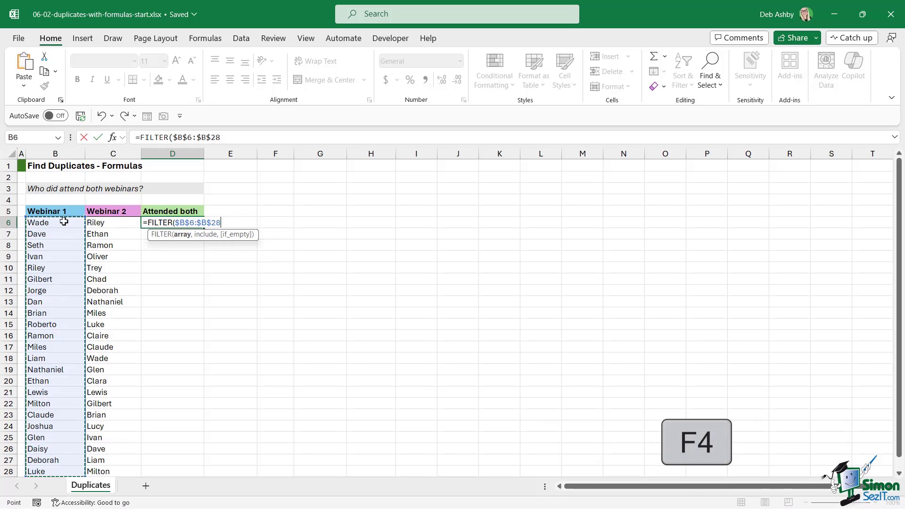
{"action": "key", "text": "F4"}
{"action": "type", "text": ","}
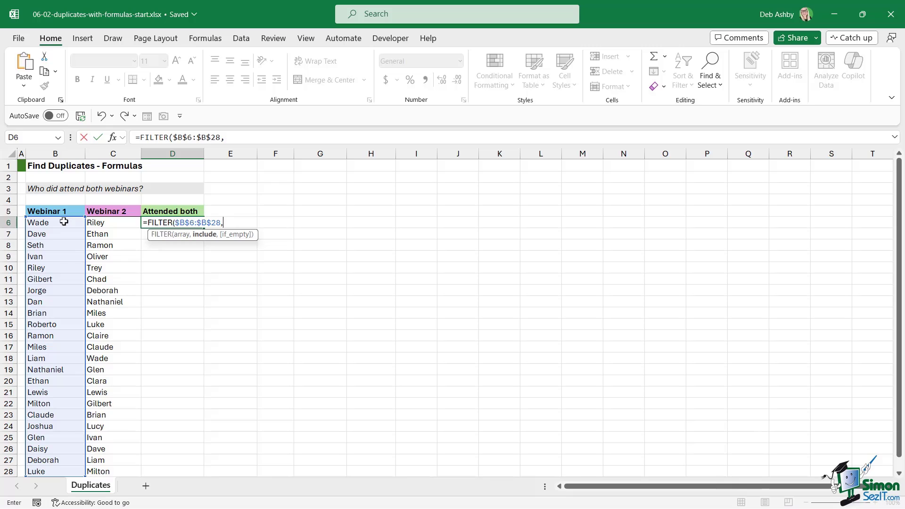
{"action": "type", "text": "COUNT"}
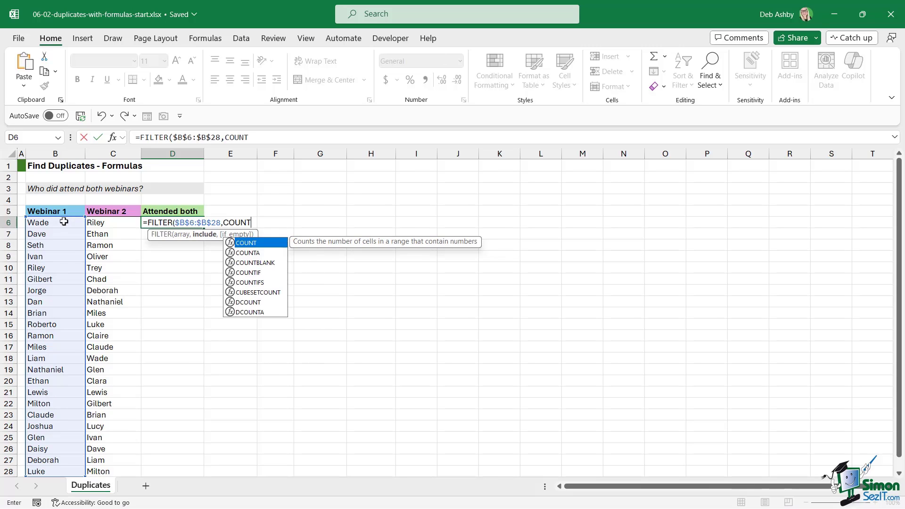
{"action": "type", "text": "IF("}
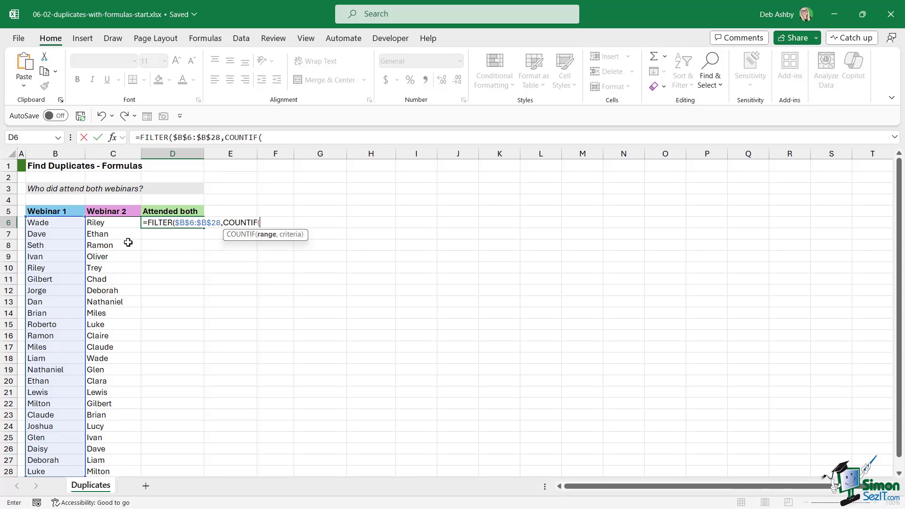
Complete COUNTIF($C$6:$C$28,$B$6:$B$28), close the formula and enter it
{"action": "left_click", "coordinate": [122, 223]}
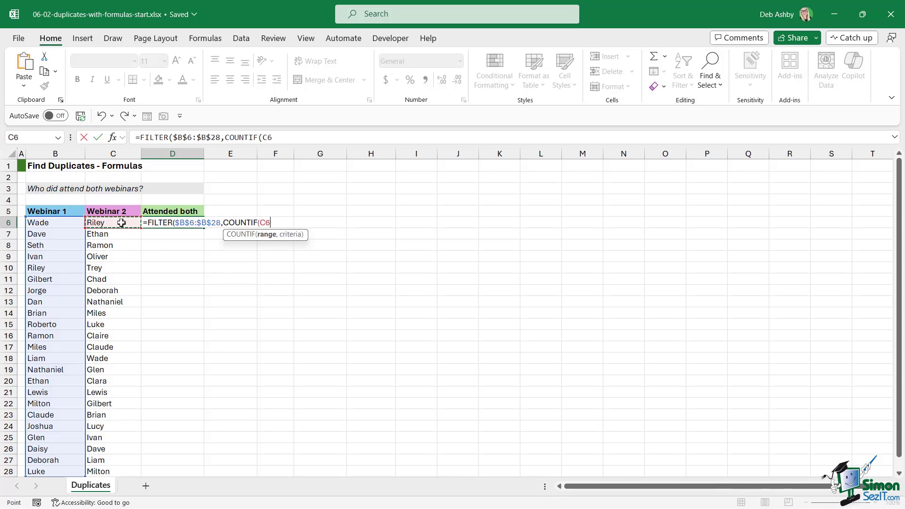
{"action": "key", "text": "ctrl+shift+Down"}
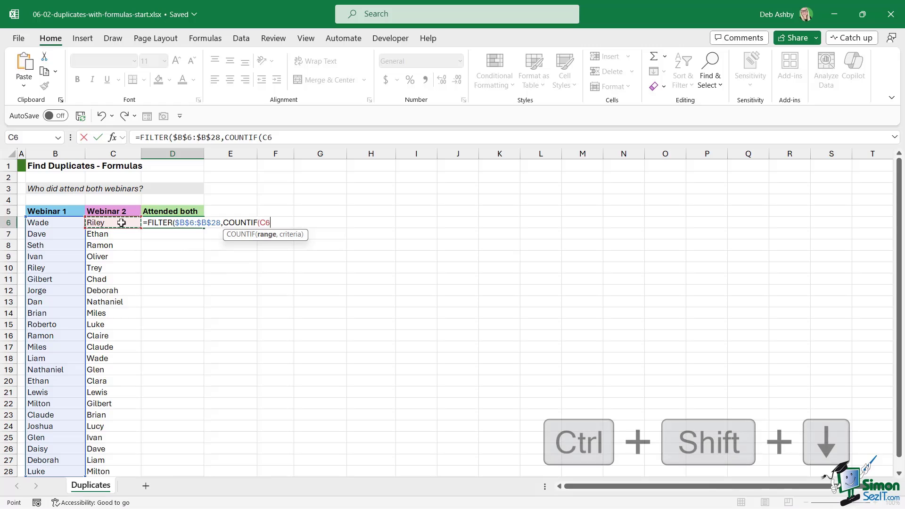
{"action": "key", "text": "F4"}
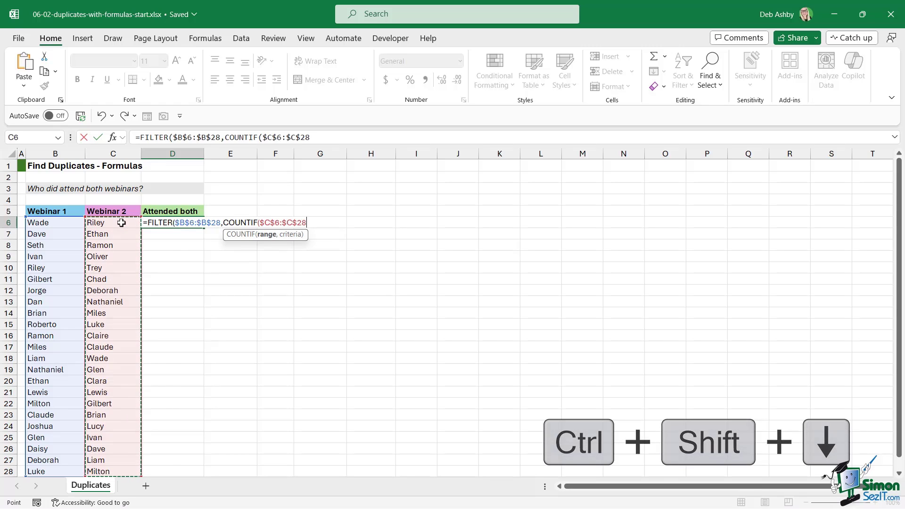
{"action": "type", "text": ","}
{"action": "left_click", "coordinate": [61, 224]}
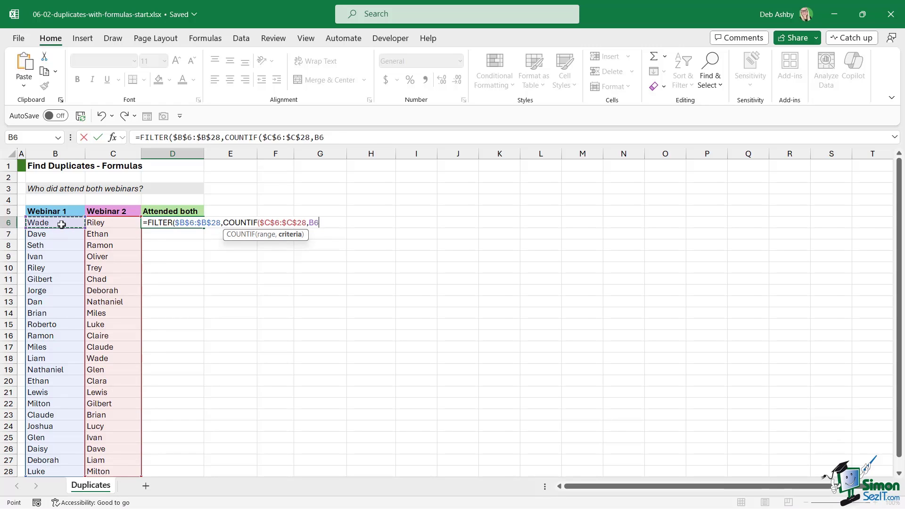
{"action": "key", "text": "ctrl+shift+Down"}
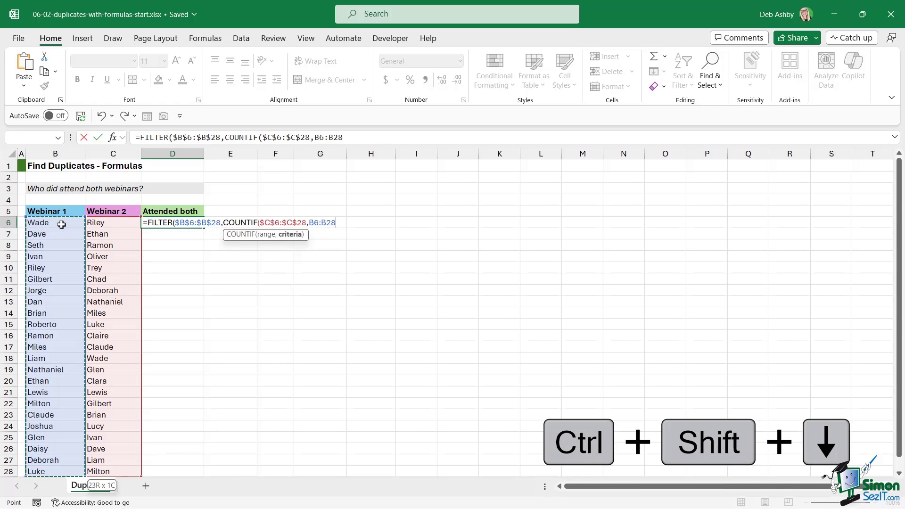
{"action": "key", "text": "F4"}
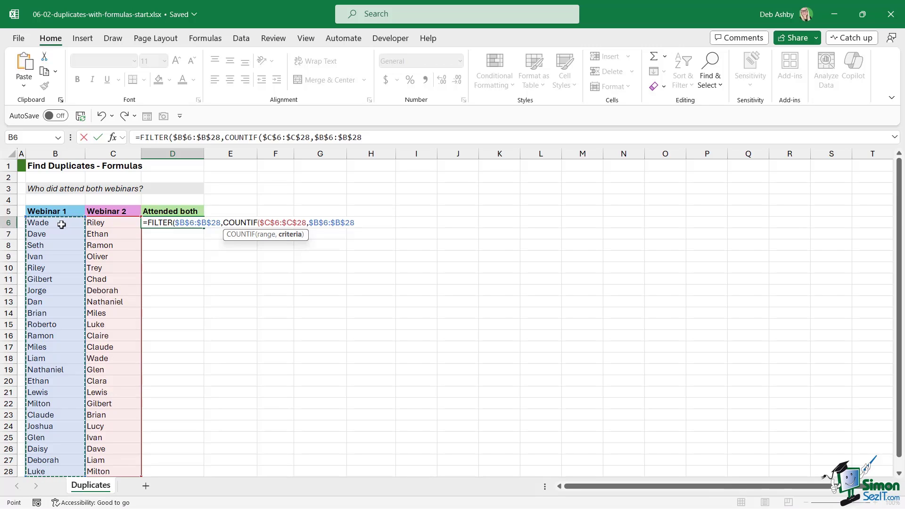
{"action": "type", "text": ")"}
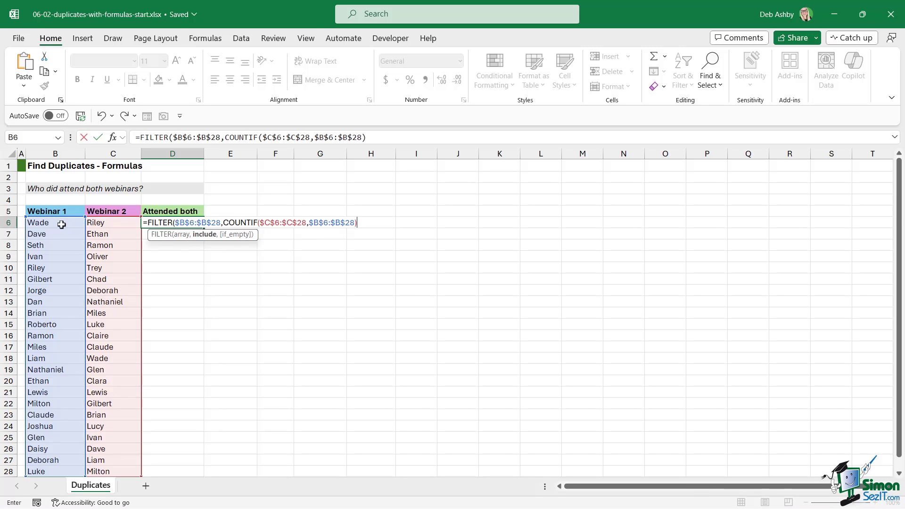
{"action": "type", "text": ")"}
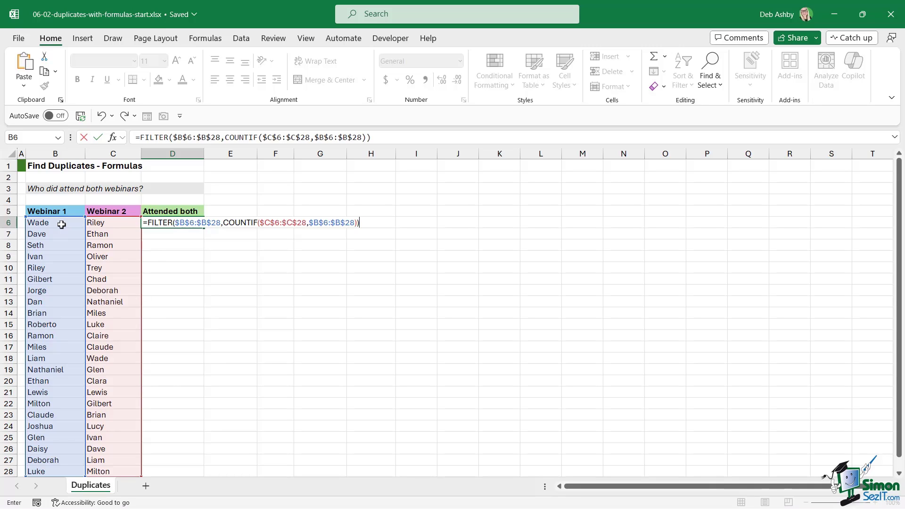
{"action": "key", "text": "Return"}
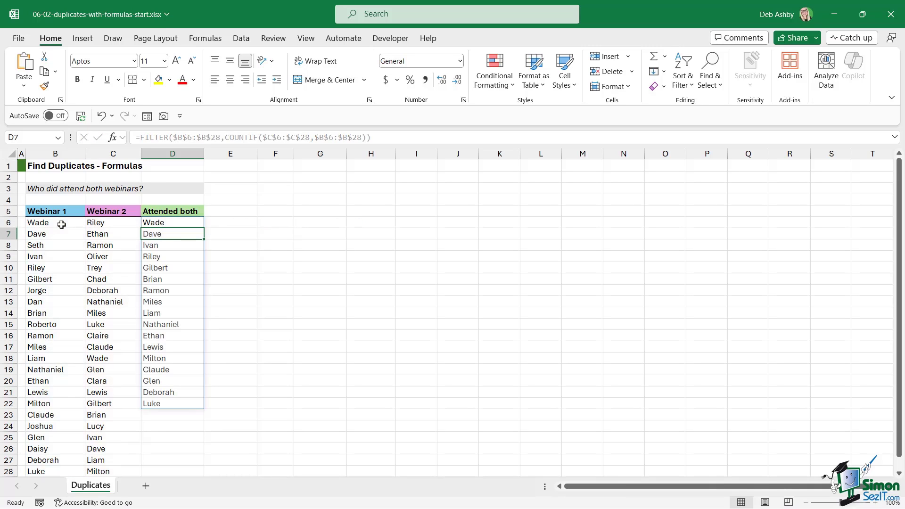
Select D6 to review the spilled FILTER/COUNTIF formula
{"action": "left_click", "coordinate": [179, 224]}
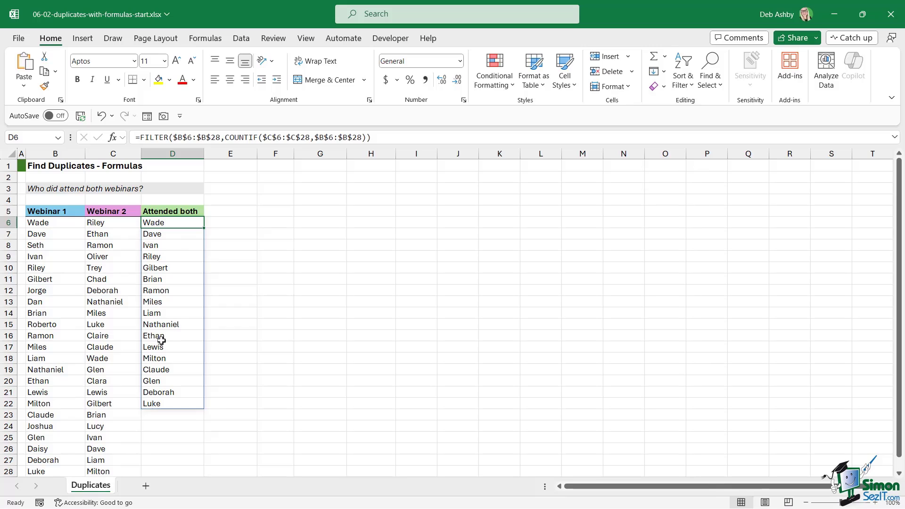